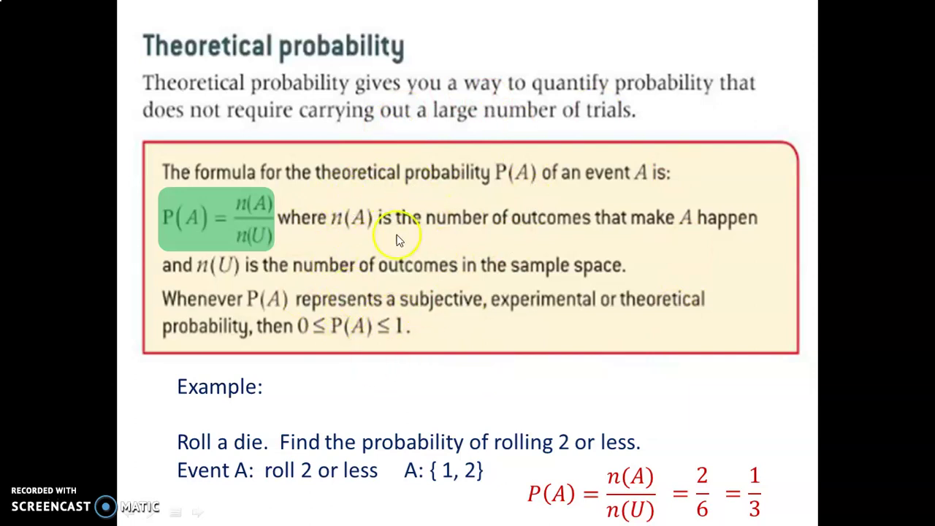
Advance the slide show to the Experimental vs. Theoretical Probability slide
right_click(468, 355)
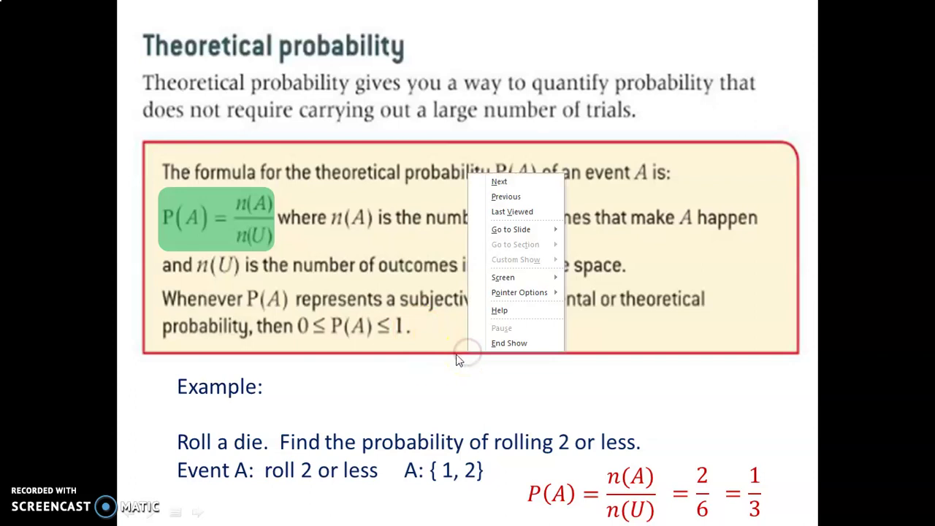
click(438, 359)
click(438, 361)
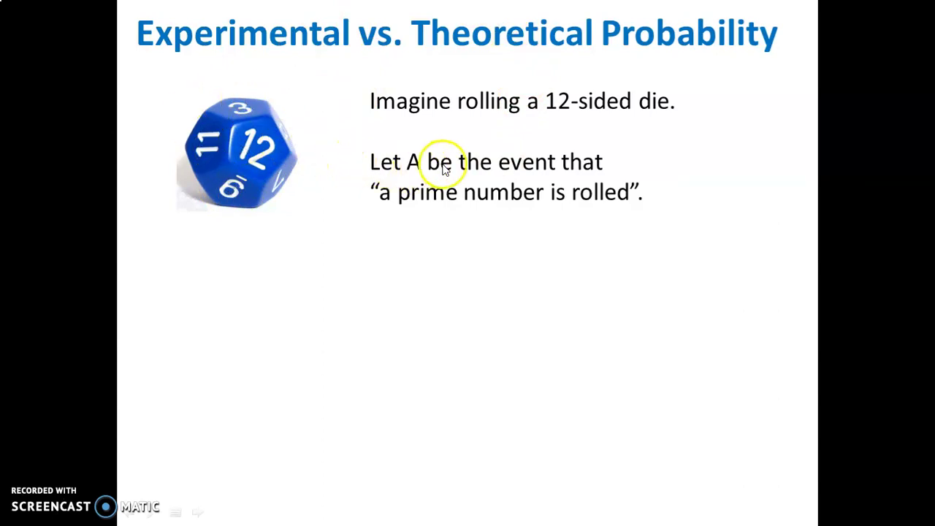
Reveal the prime set {2, 3, 5, 7, 11} and its theoretical probability P(A) = 5/12
click(508, 209)
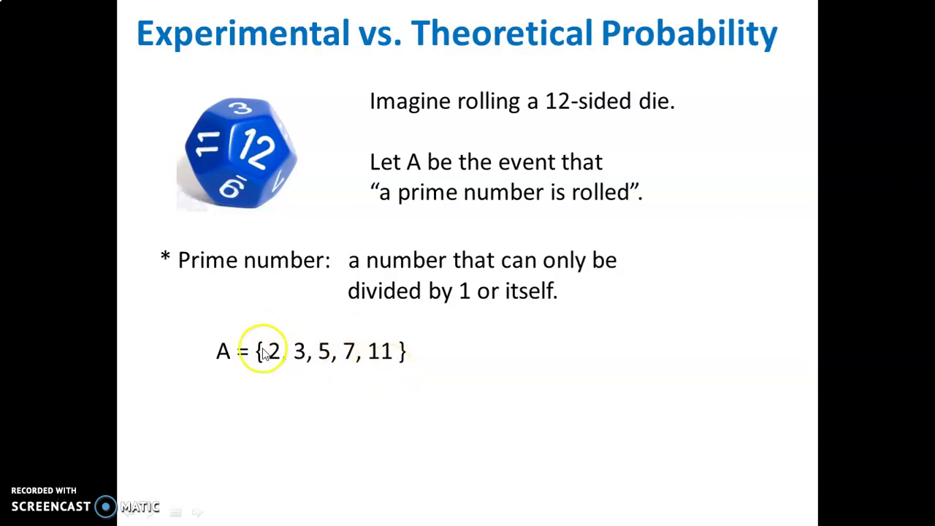
click(398, 368)
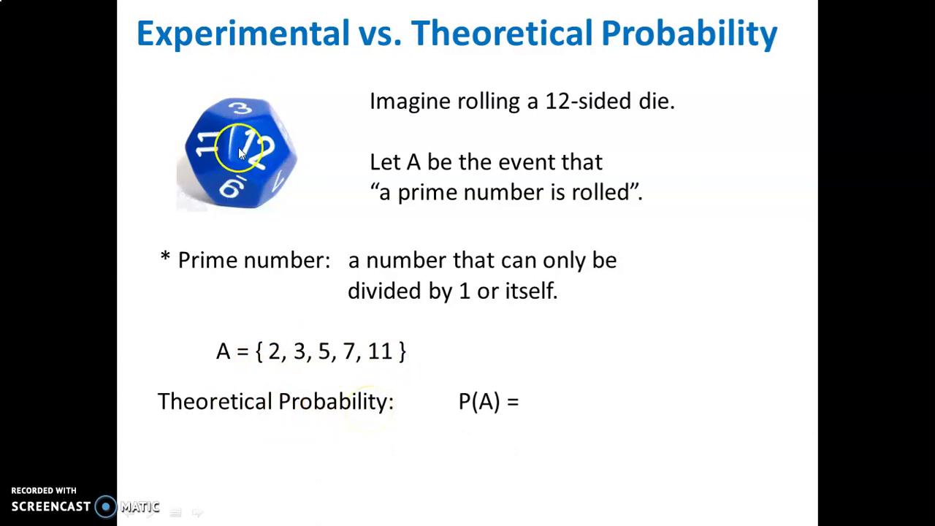
click(486, 402)
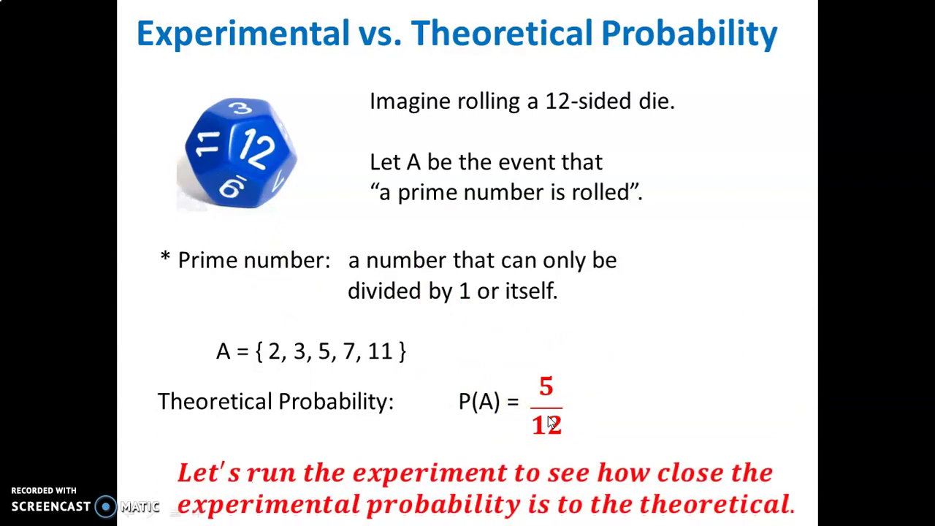
key(alt+Tab)
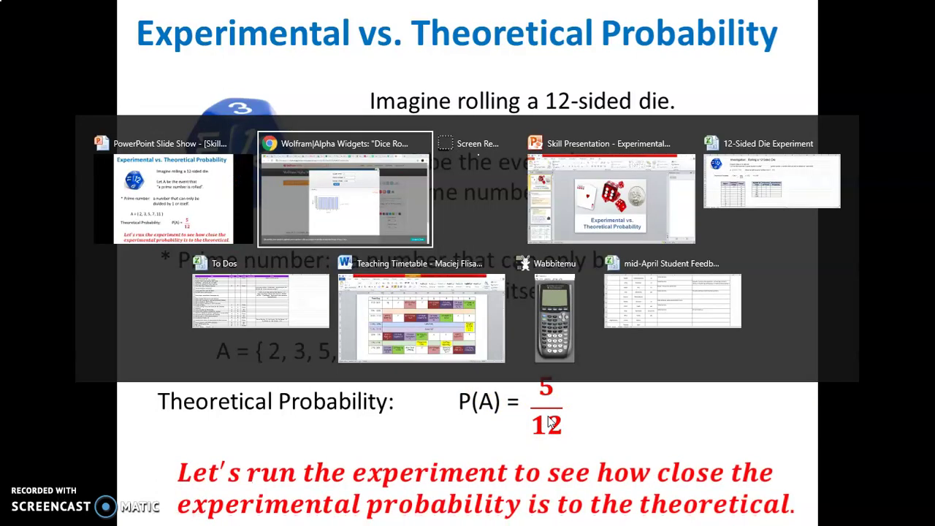
In the 12-Sided Die Experiment workbook, select the first Outcome of Roll cell, D14
key(alt+Tab)
key(alt+Tab)
key(alt+Tab)
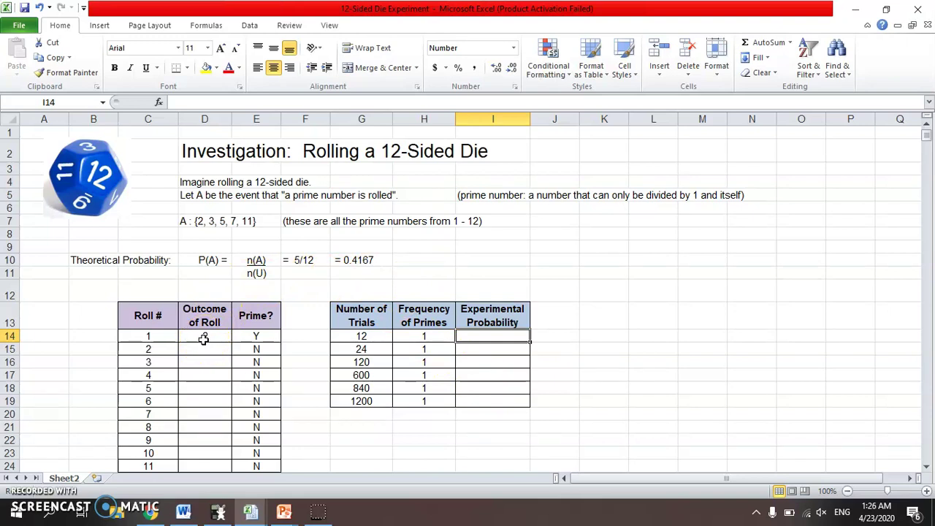
click(150, 336)
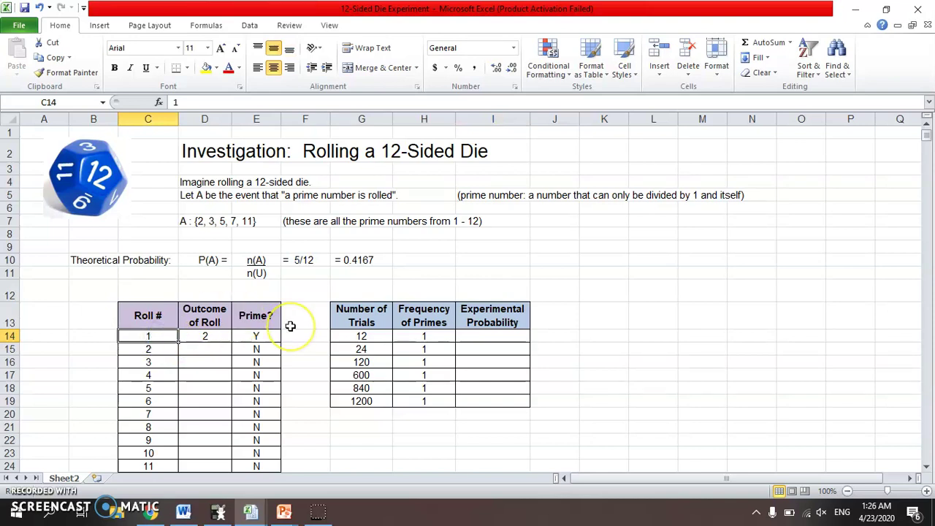
key(Return)
key(Down)
key(Down)
key(Down)
key(Up)
key(Up)
key(Up)
key(Up)
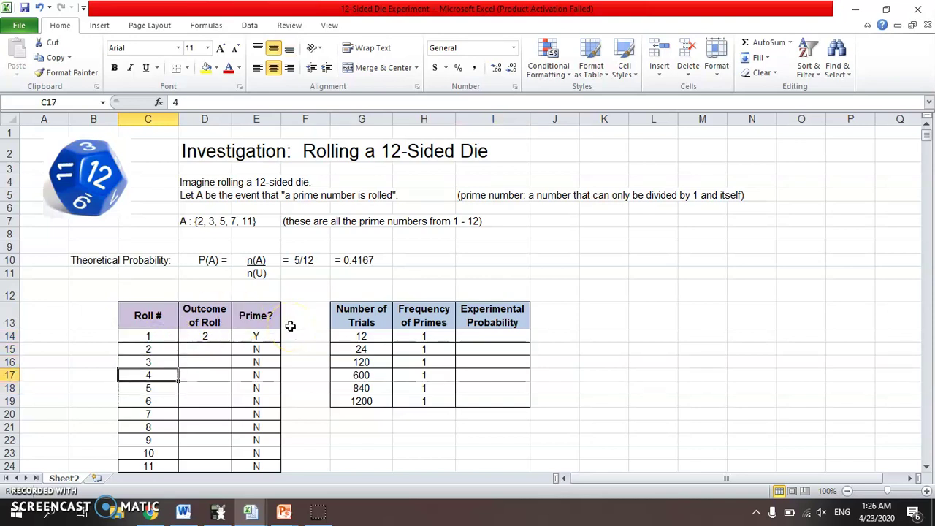
key(Right)
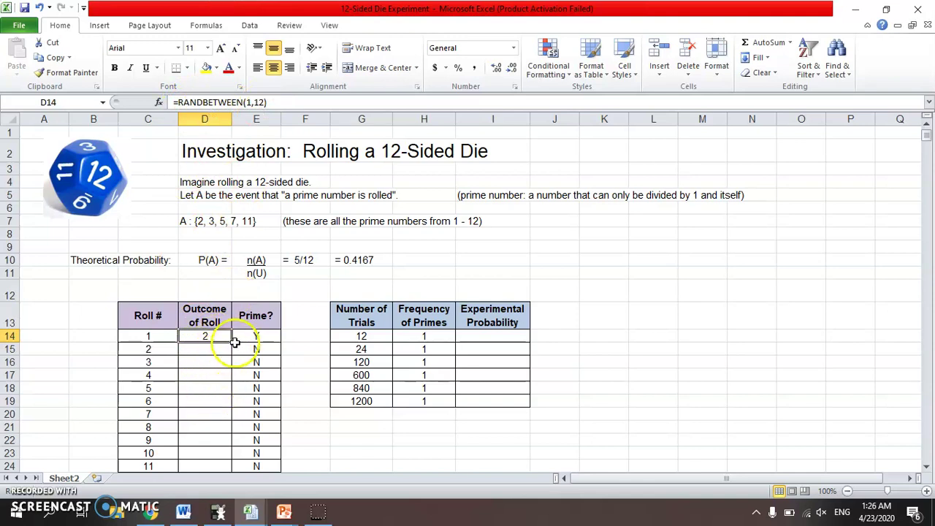
Fill =RANDBETWEEN(1,12) from D14 down to row 1213, covering all 1200 rolls
drag(234, 343, 224, 522)
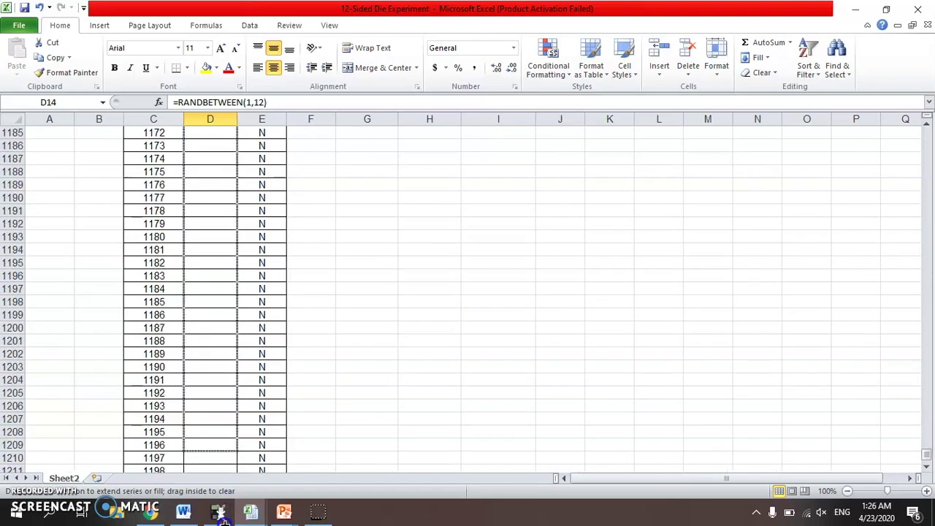
drag(221, 447, 221, 448)
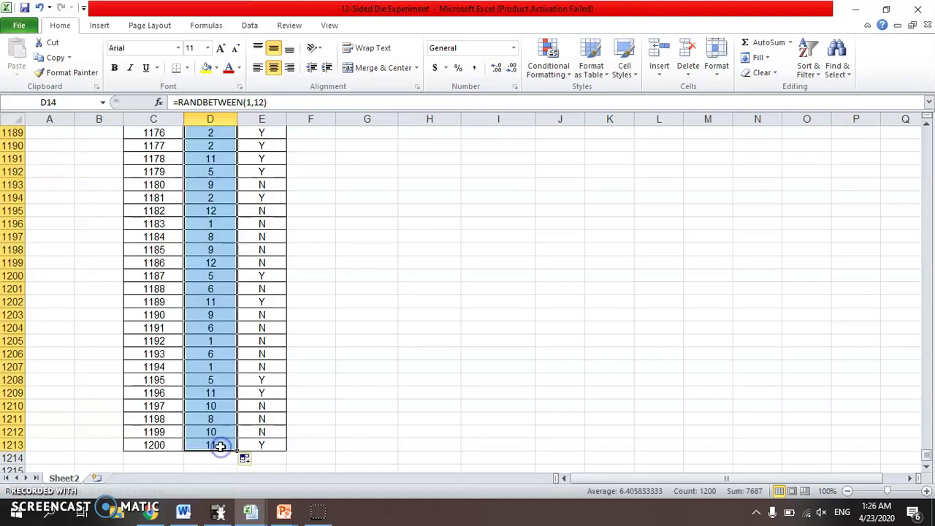
scroll(219, 299, up, 10)
scroll(223, 299, up, 20)
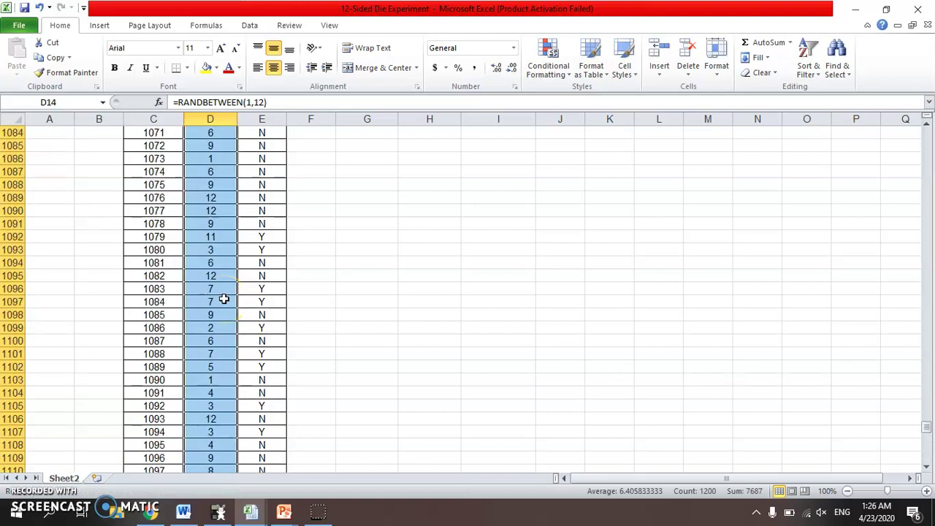
scroll(224, 299, up, 20)
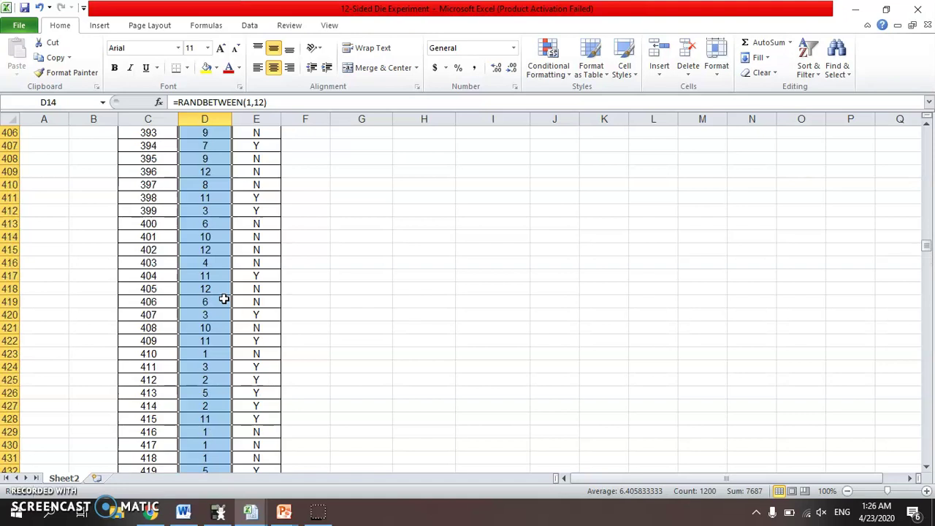
scroll(224, 299, up, 20)
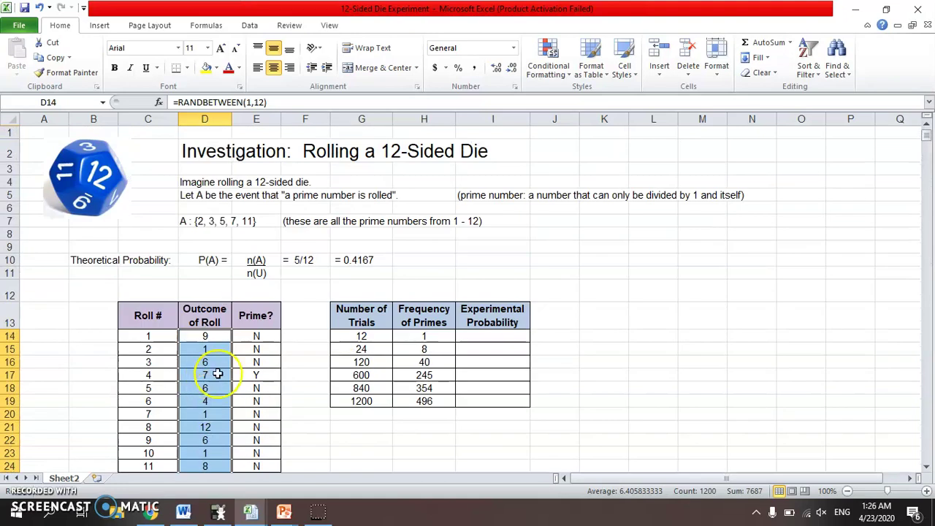
click(256, 336)
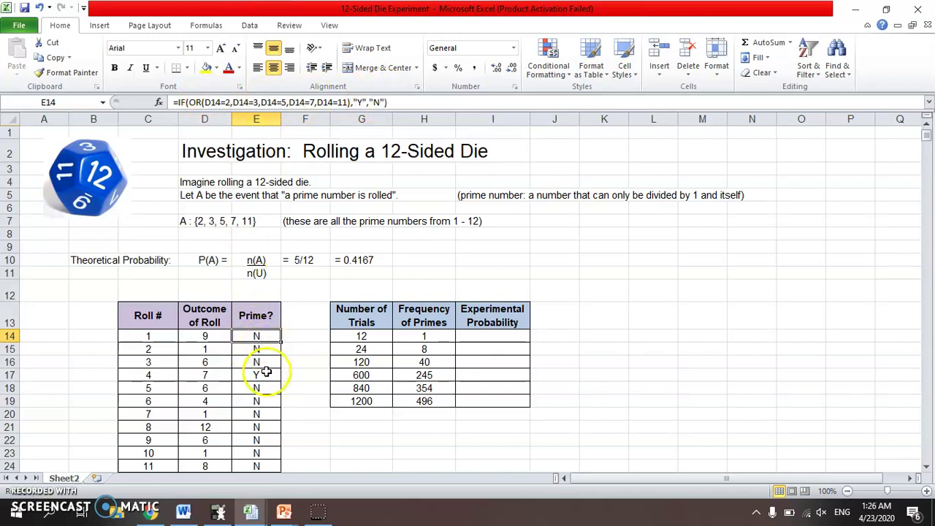
click(211, 336)
key(Right)
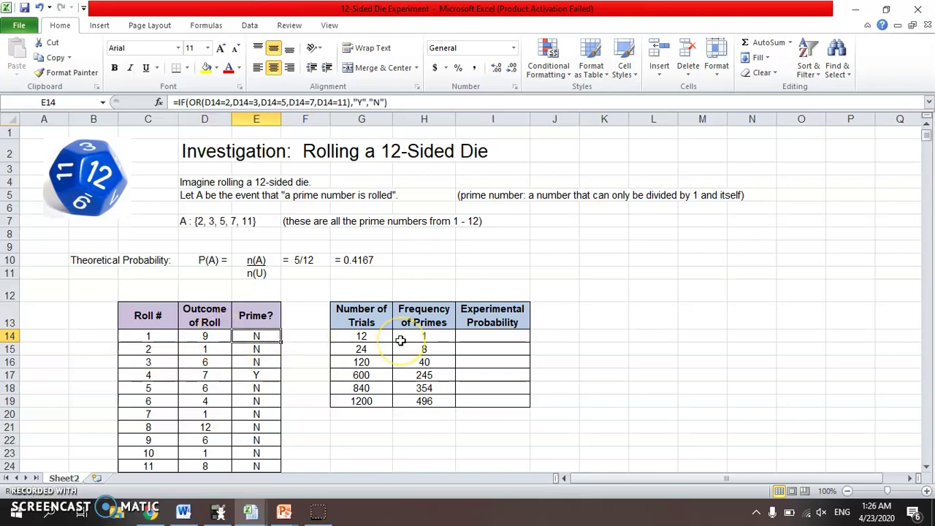
key(Down)
key(Down)
key(Down)
key(Left)
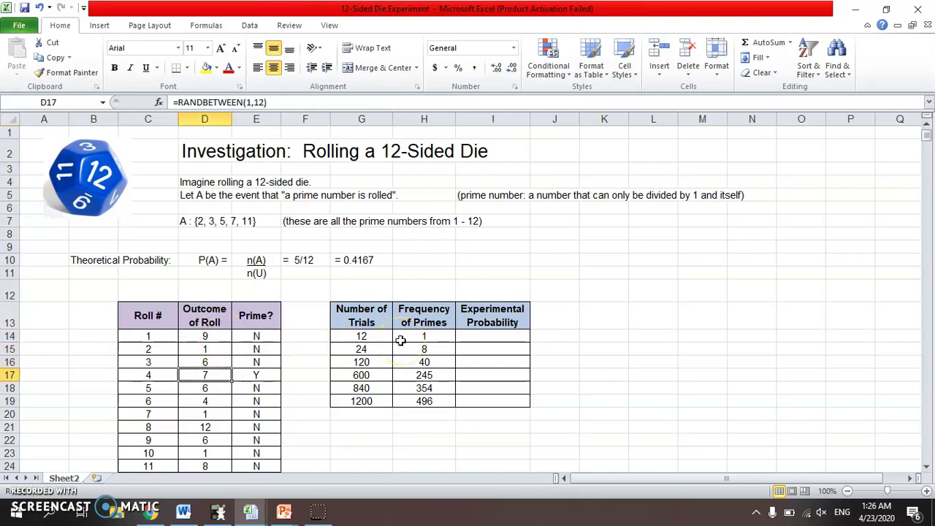
key(Right)
key(Down)
key(Down)
key(Down)
key(Down)
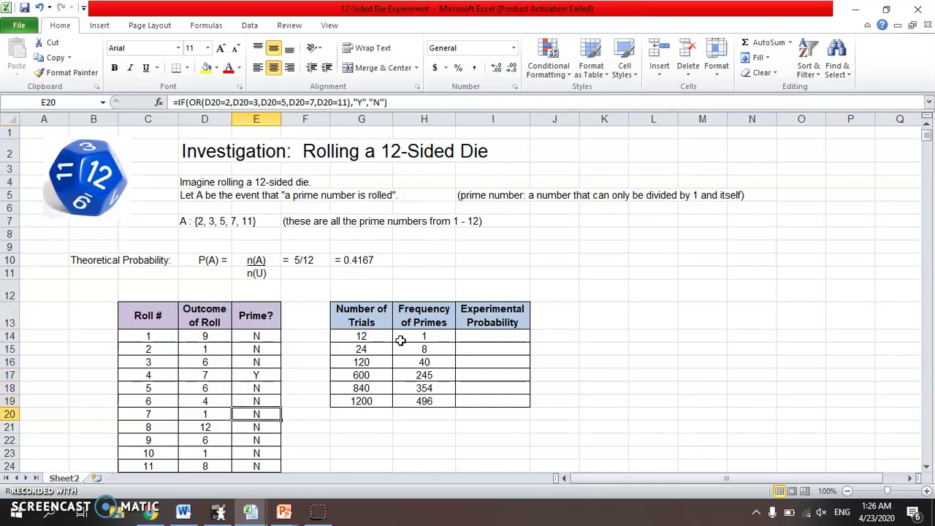
key(Up)
key(Up)
key(Up)
key(Up)
key(Up)
key(Up)
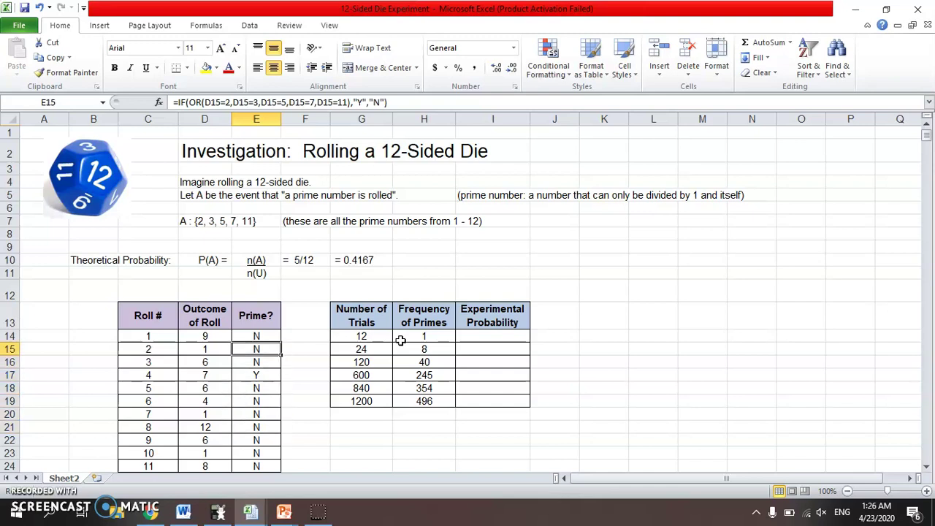
key(Down)
key(Down)
key(Down)
key(Down)
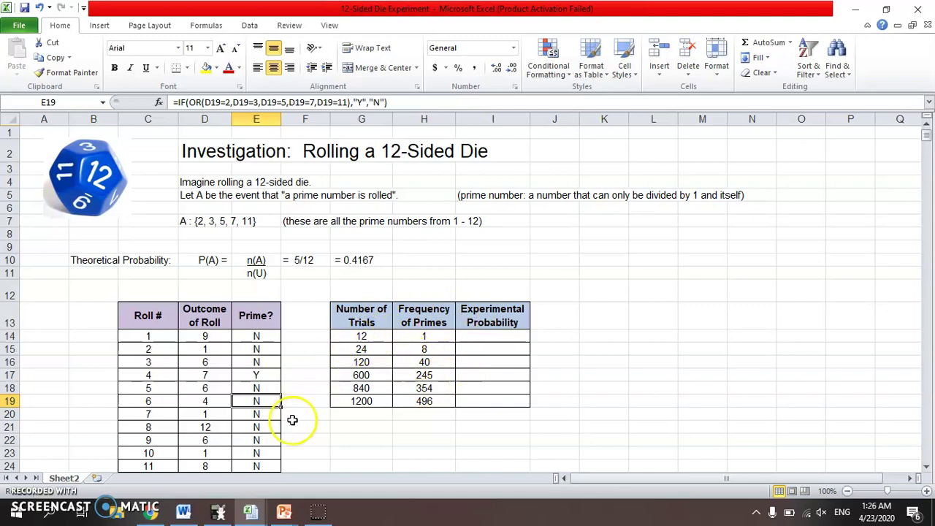
key(Down)
key(Down)
key(Down)
key(Down)
key(Down)
key(Down)
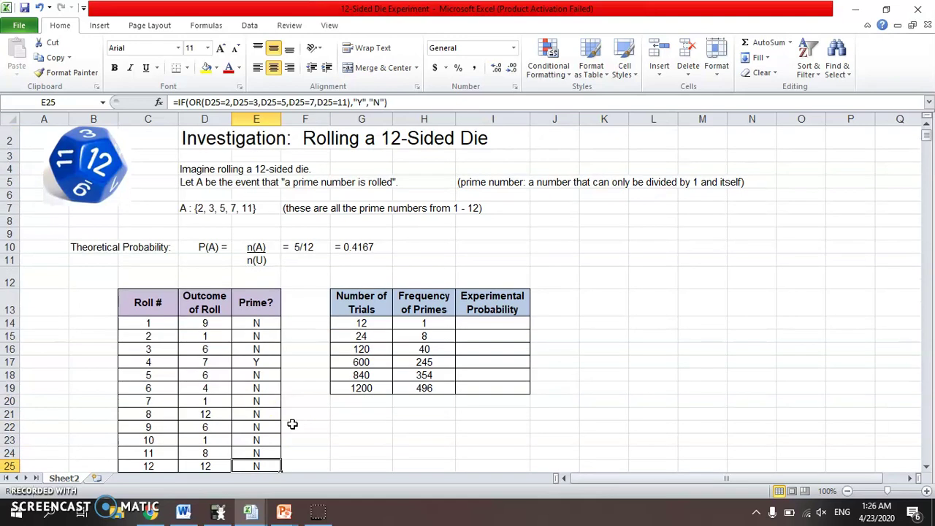
drag(259, 322, 266, 462)
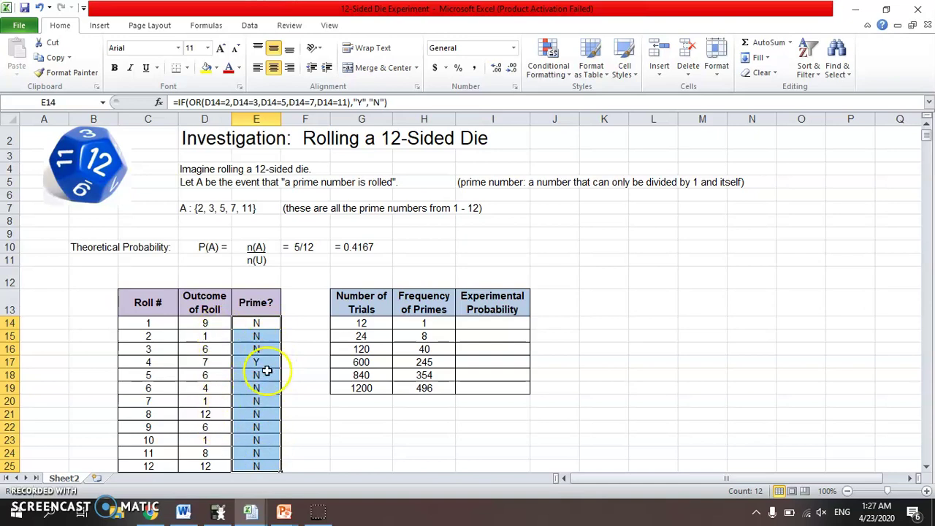
key(ctrl+d)
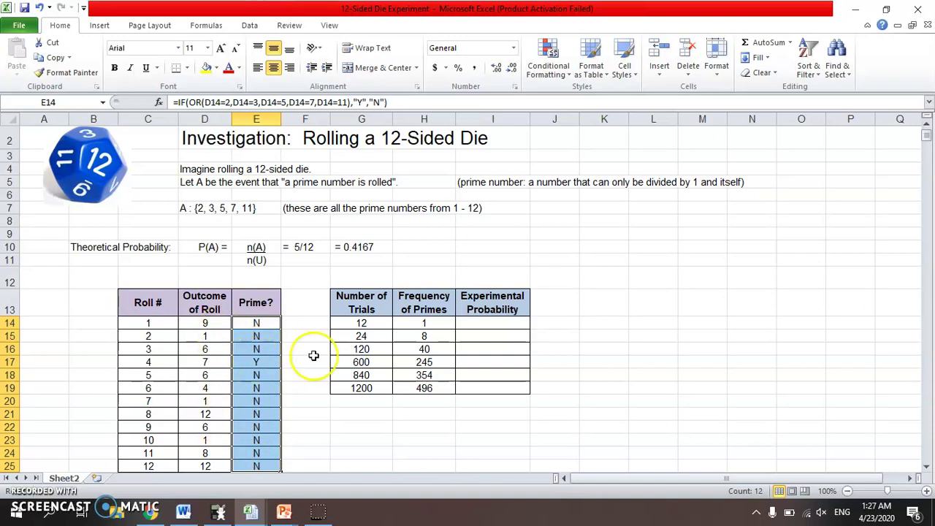
click(425, 323)
key(Down)
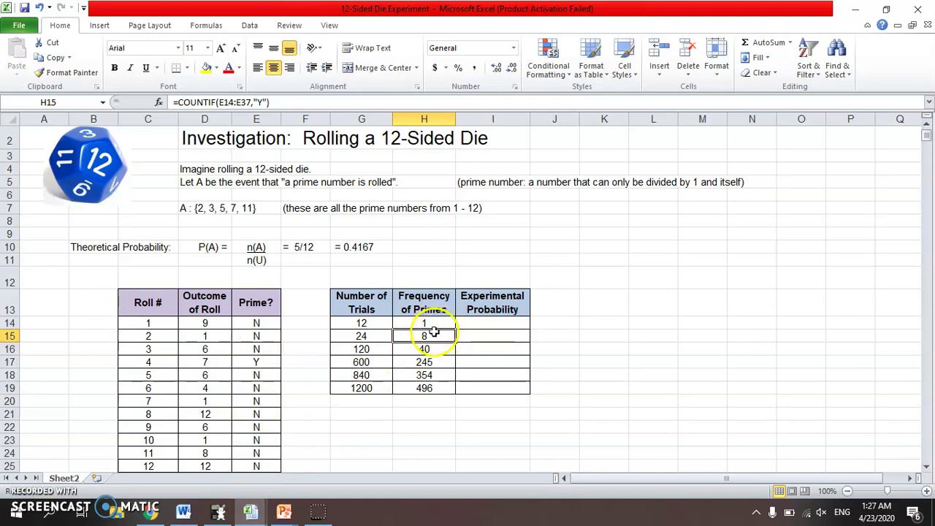
click(275, 439)
key(Down)
key(Down)
key(Down)
key(Down)
key(Down)
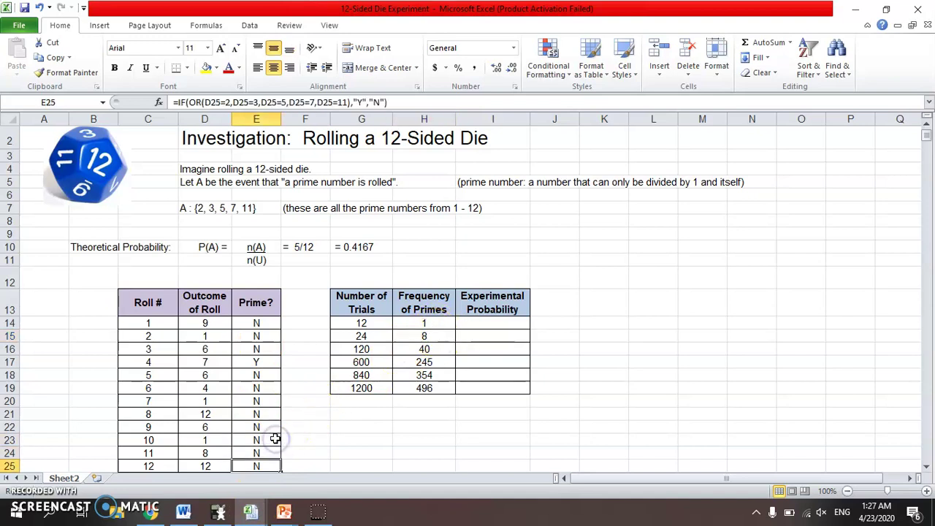
key(Down)
key(Down)
key(Down)
key(Down)
key(Down)
key(Down)
key(Up)
key(Up)
key(Up)
key(Up)
key(Up)
key(Up)
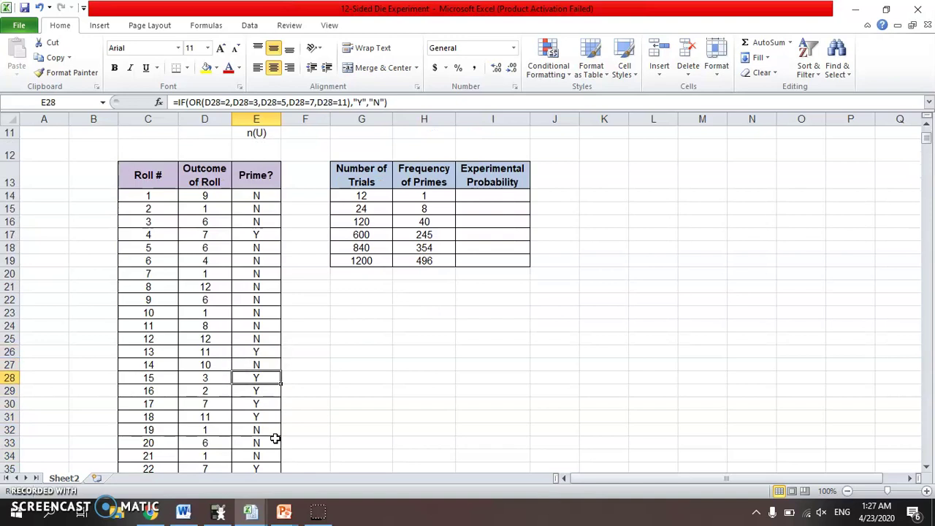
click(446, 199)
key(Up)
key(Up)
key(Up)
key(Up)
key(Up)
key(Up)
key(Up)
key(Up)
key(Up)
key(Up)
key(Up)
key(Up)
key(Up)
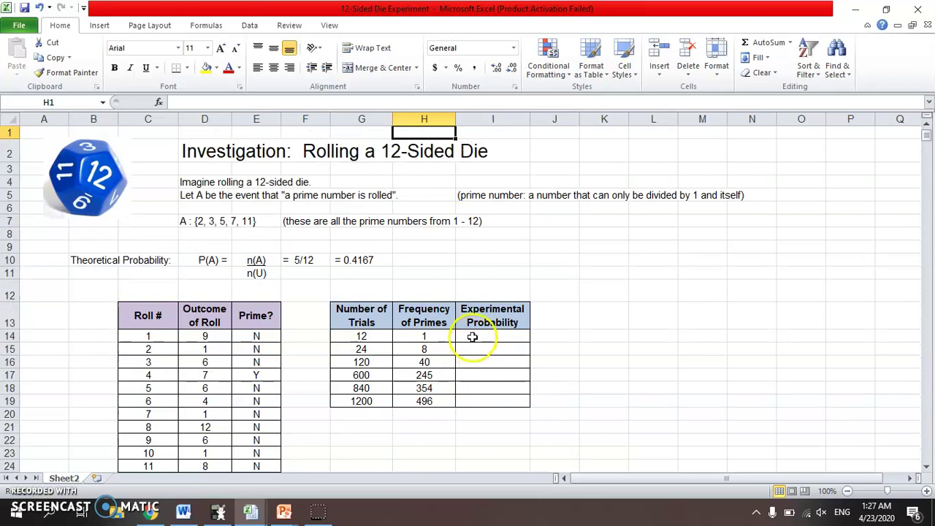
Enter =H14/G14 in I14 and fill it to I19, giving 0.7500 down to 0.4350
click(473, 337)
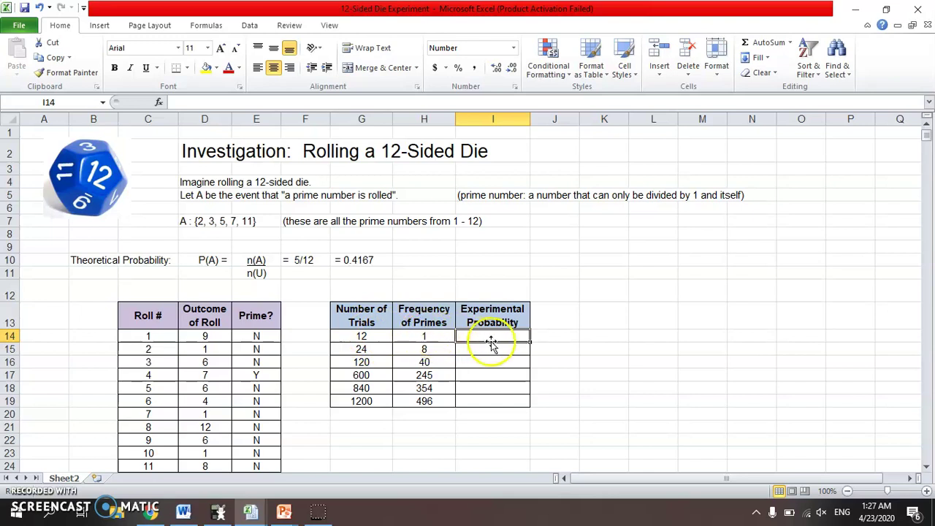
text(=)
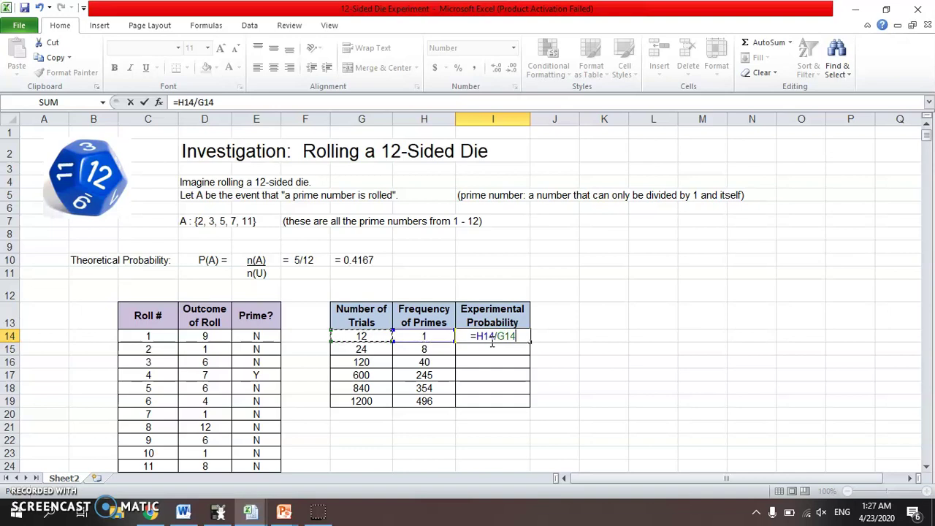
key(Return)
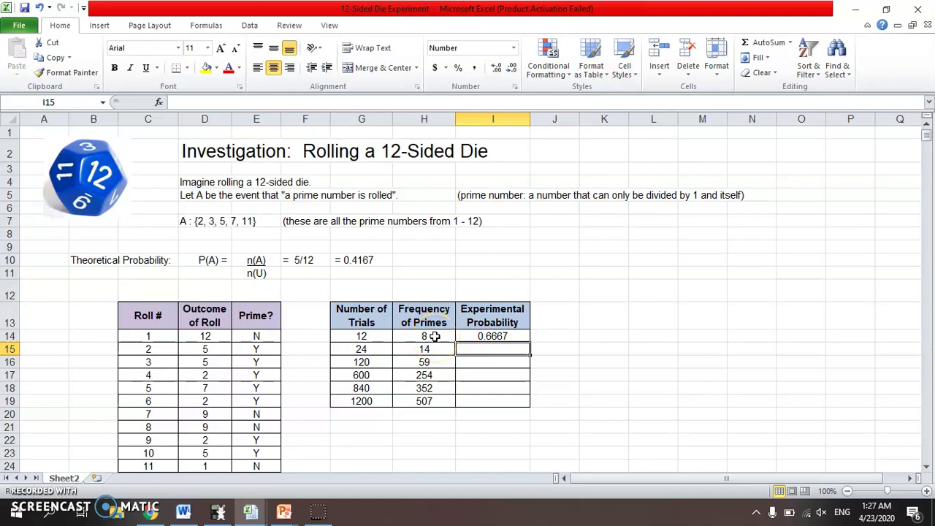
right_click(492, 336)
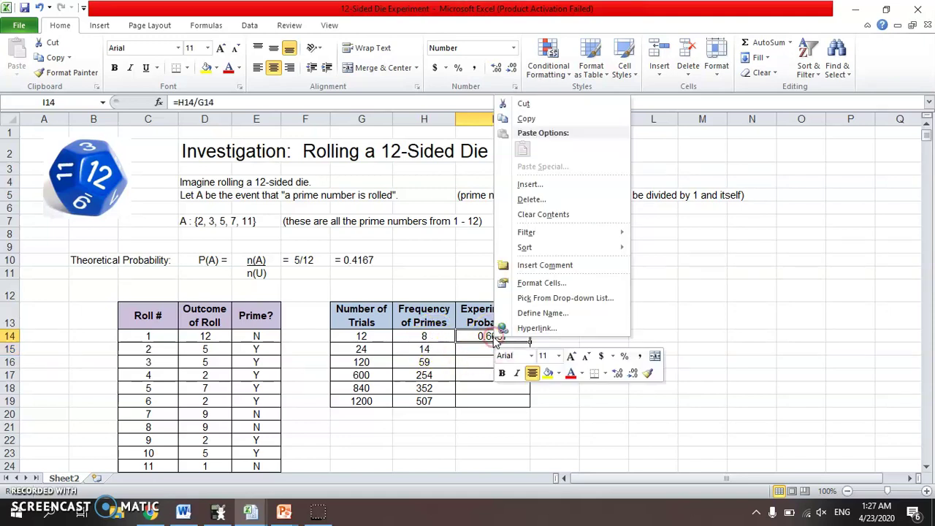
click(426, 428)
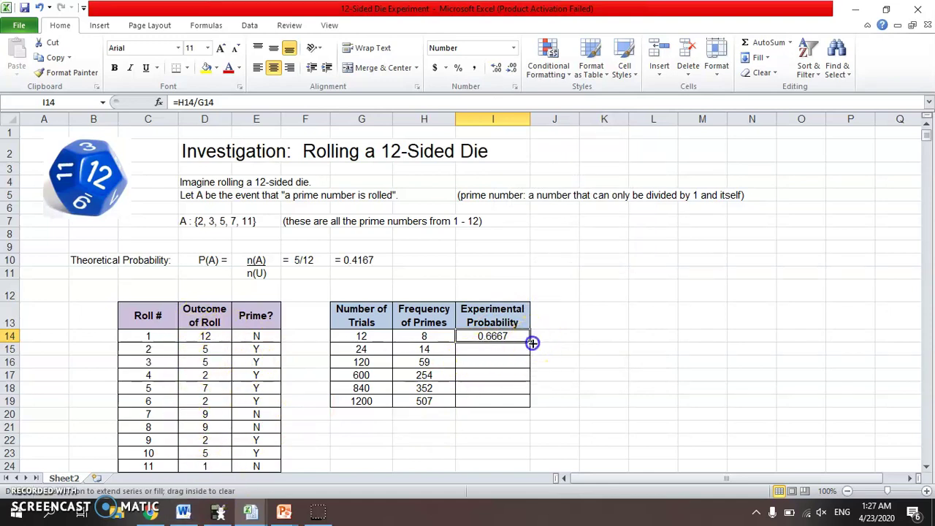
drag(532, 343, 533, 403)
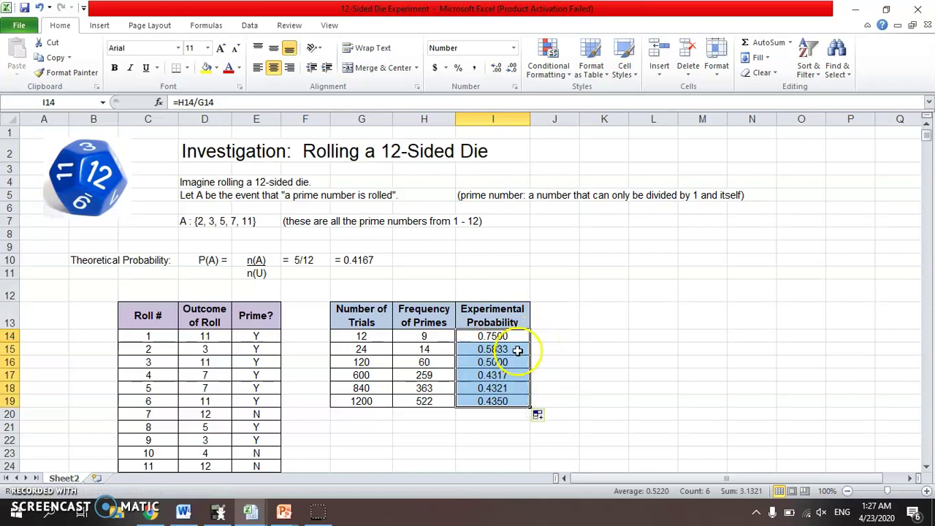
click(515, 336)
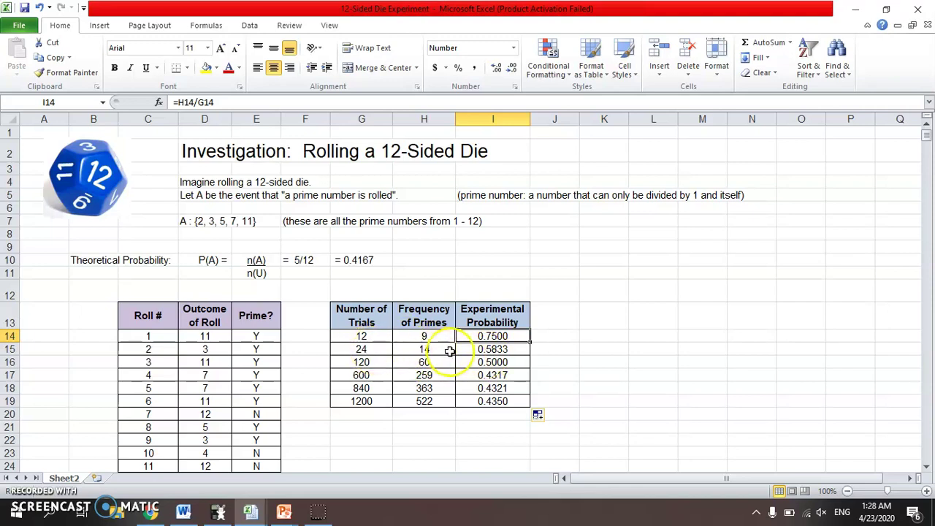
Review the experimental probabilities for 24, 840 and 1200 trials in column I
right_click(512, 350)
right_click(715, 335)
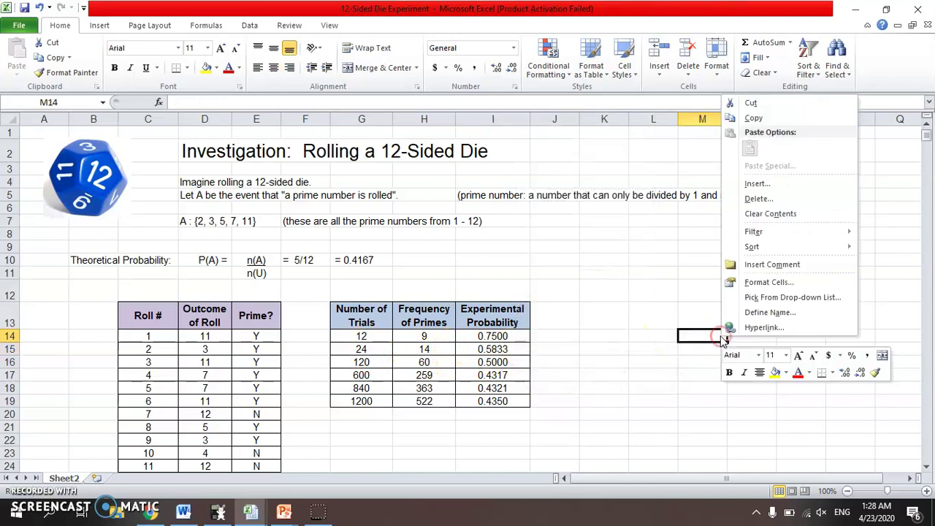
click(555, 359)
key(Left)
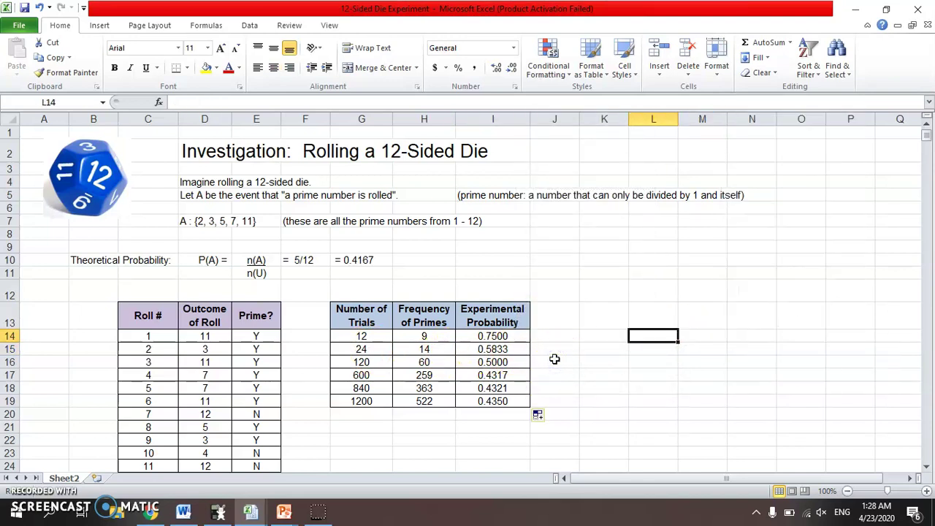
click(522, 350)
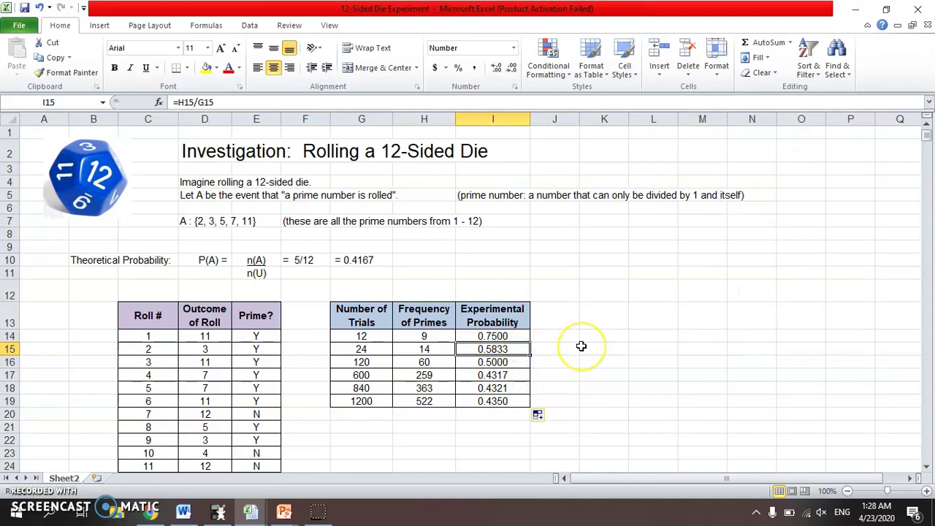
key(Down)
key(Down)
key(Down)
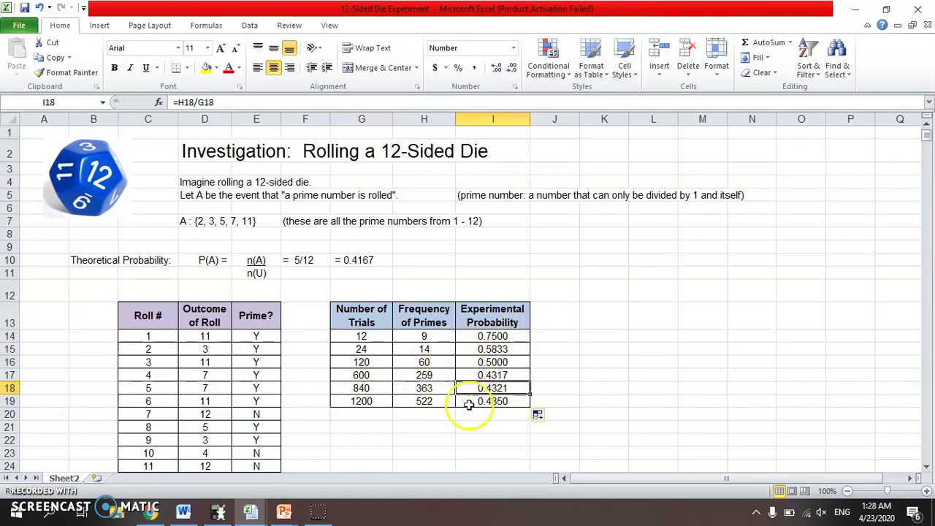
click(499, 401)
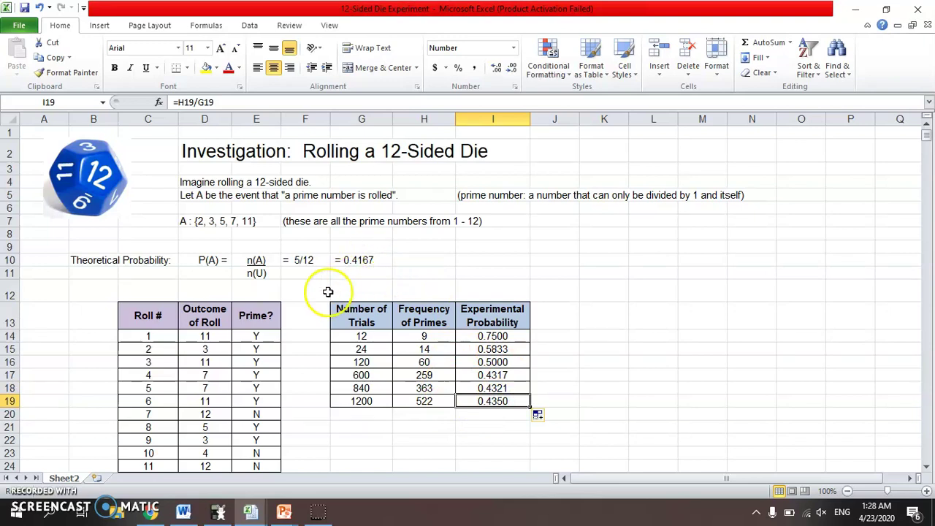
Compare them with the theoretical 5/12 (0.4167) and return to the PowerPoint slide show
click(299, 260)
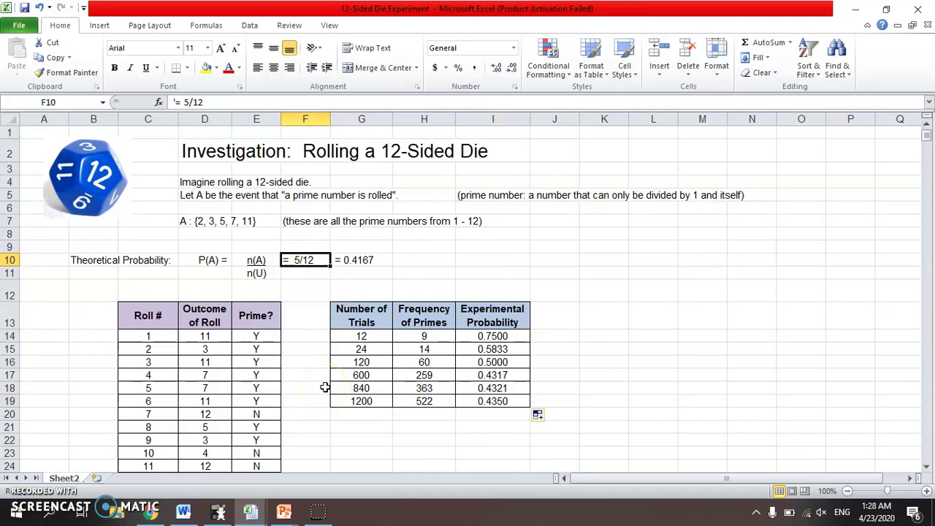
key(Right)
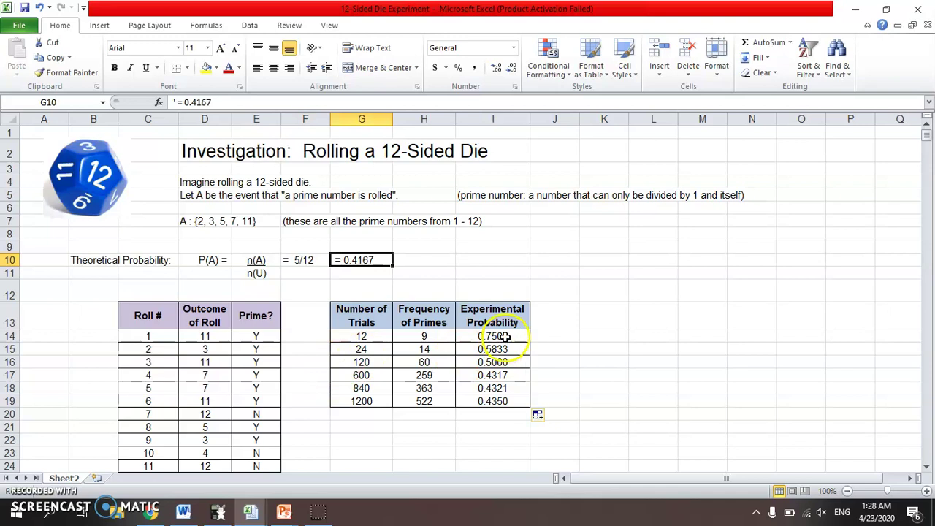
click(497, 413)
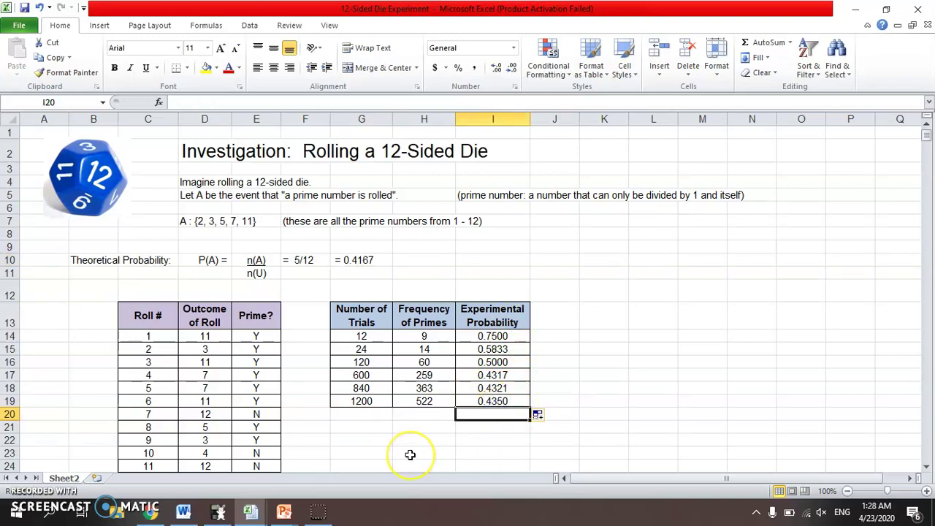
key(alt+Tab)
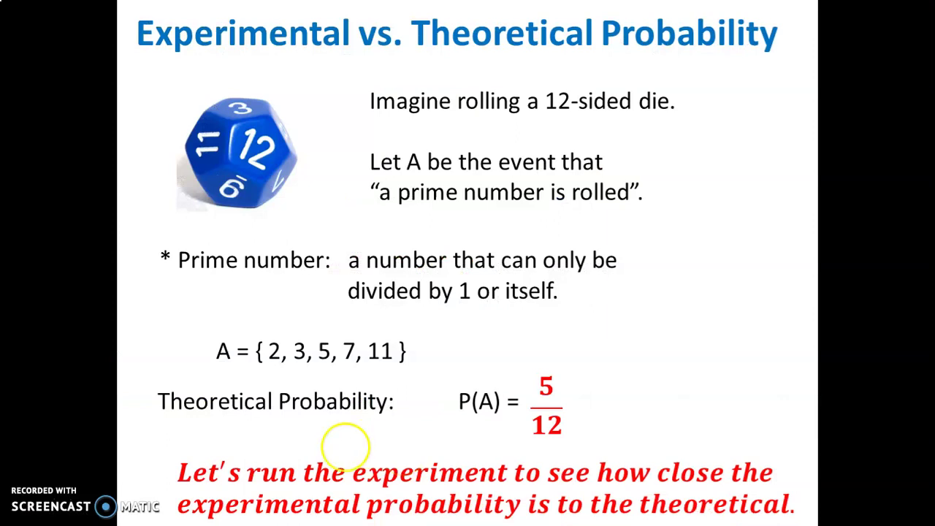
Advance past the 100-trial probability graph slide to the Problem 1 slide
click(460, 395)
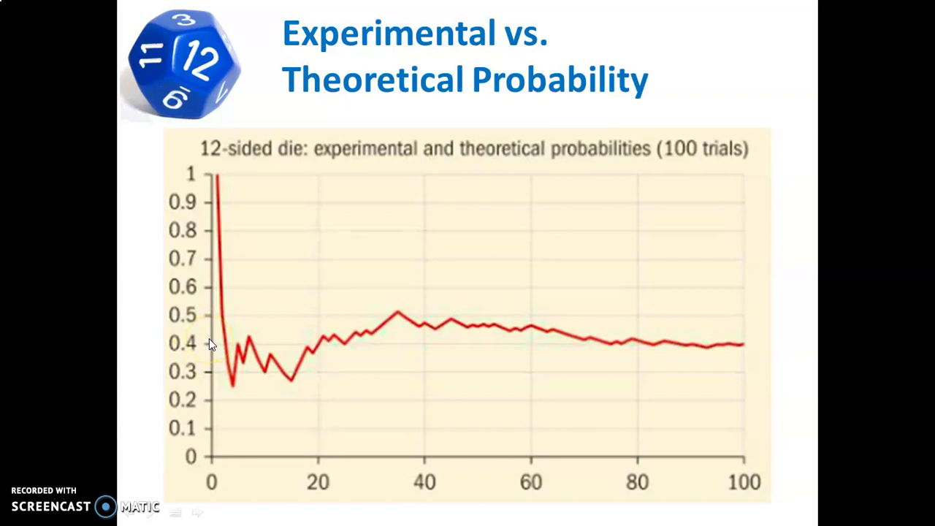
right_click(662, 328)
click(570, 337)
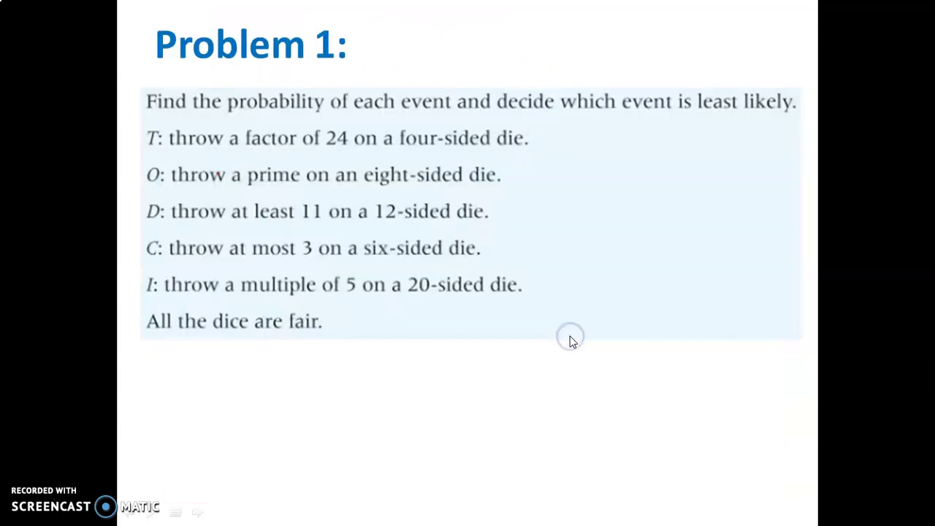